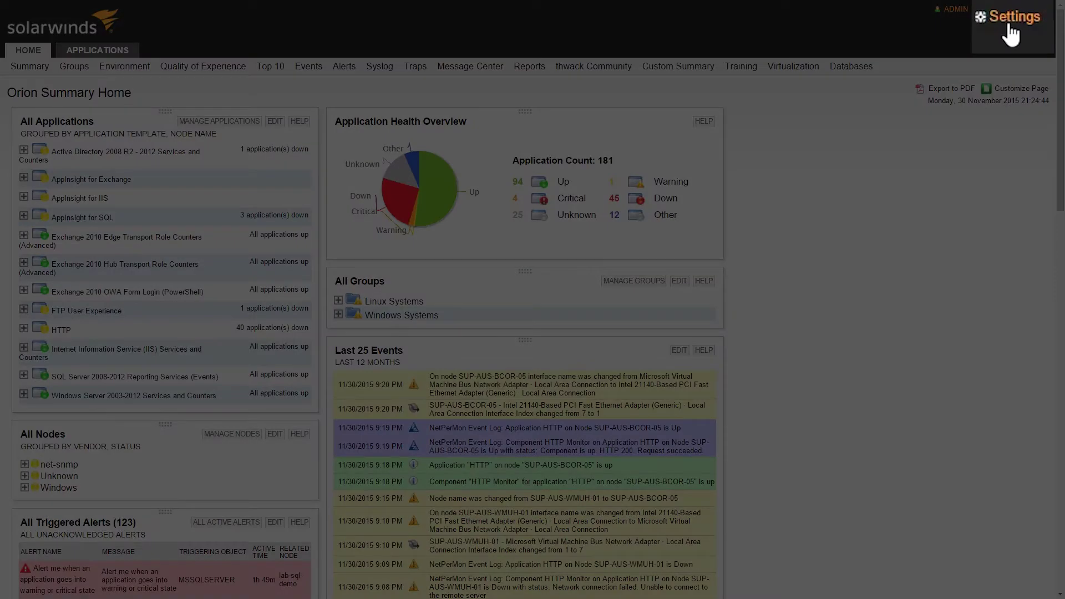
# - From Settings, go to Manage Alerts and start a new alert definition
pyautogui.click(1011, 34)
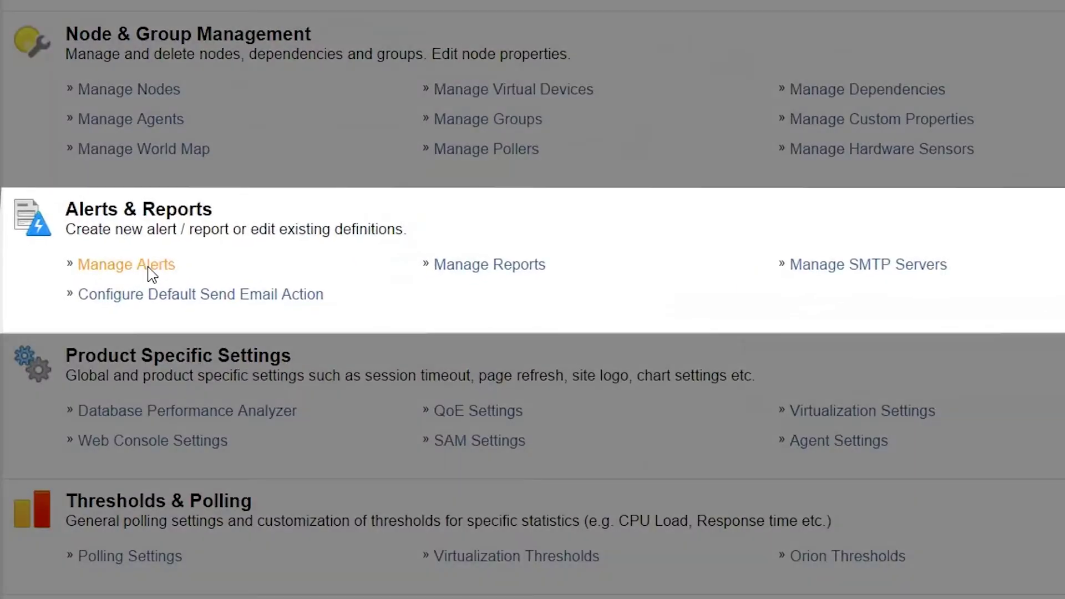
pyautogui.click(151, 272)
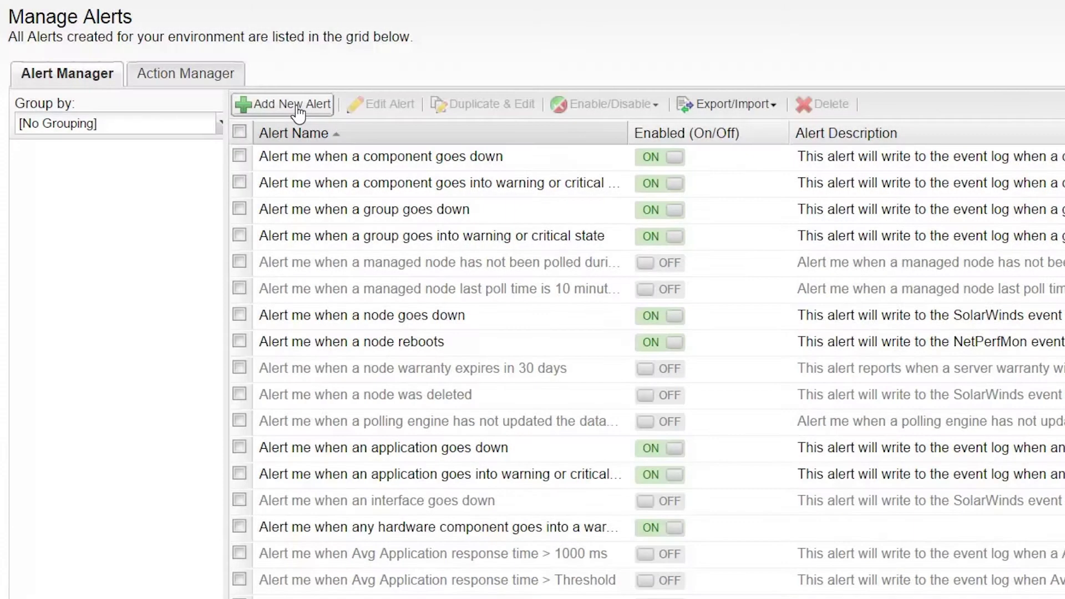
pyautogui.click(297, 105)
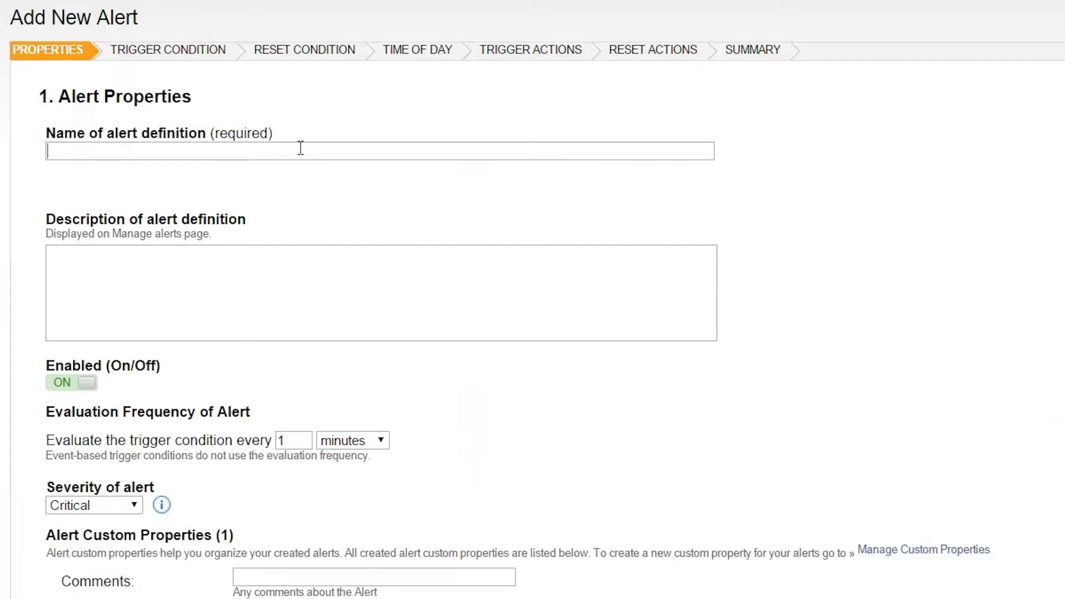
# - Name the alert 'Alert when An R&D SQL Server goes Down' and review its properties
pyautogui.click(302, 148)
pyautogui.write('Alert when An R&D SQL Server goes Down')
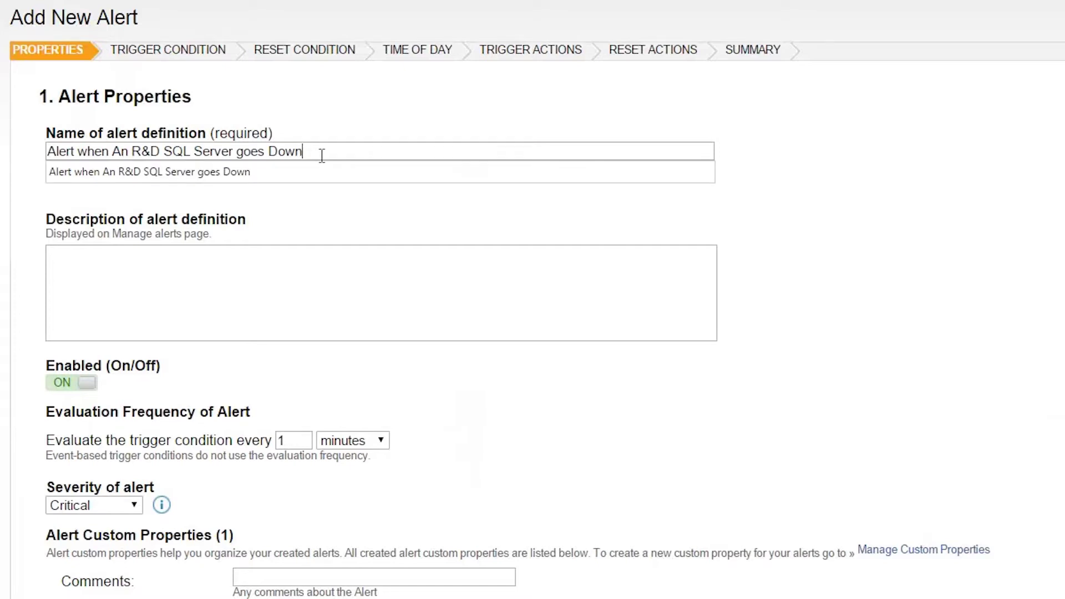
pyautogui.press('Tab')
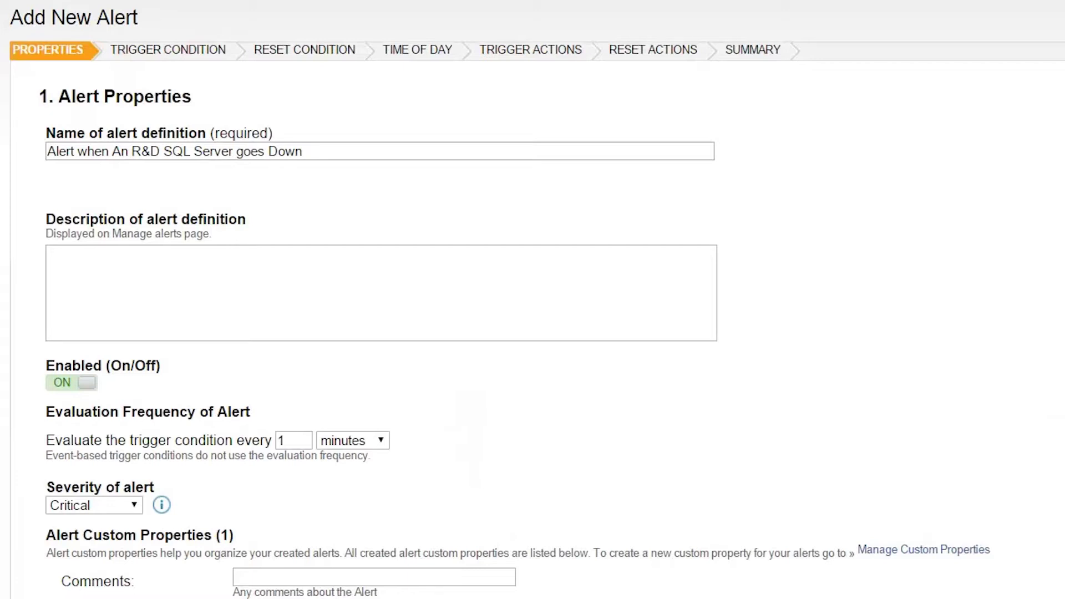
pyautogui.scroll(-3, 533, 300)
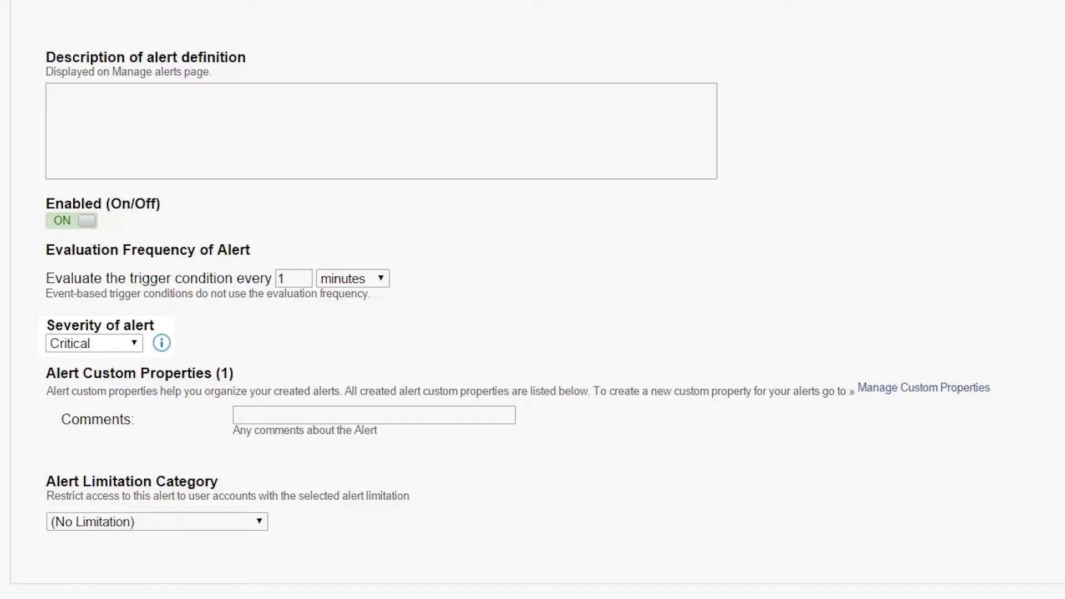
# - Move to the Trigger Condition step and set the alert to fire on Application objects
pyautogui.click(961, 566)
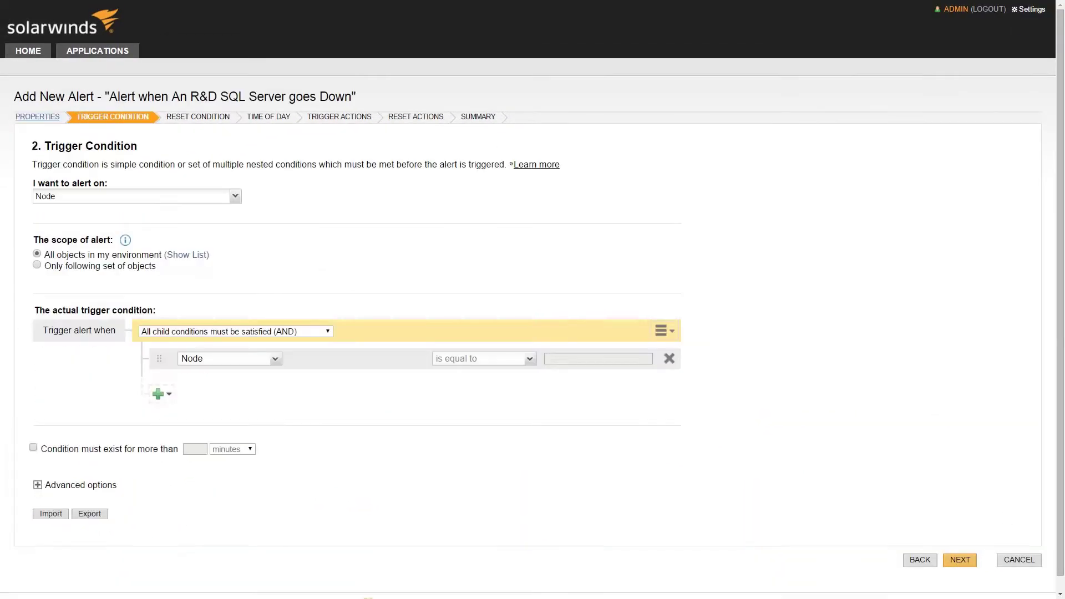
pyautogui.click(236, 198)
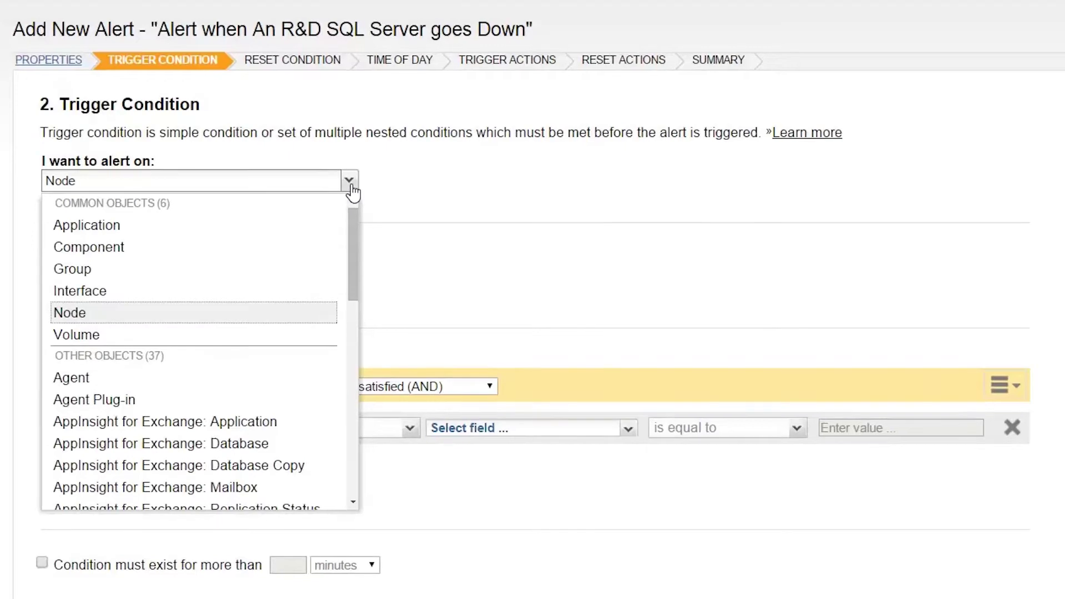
pyautogui.click(257, 233)
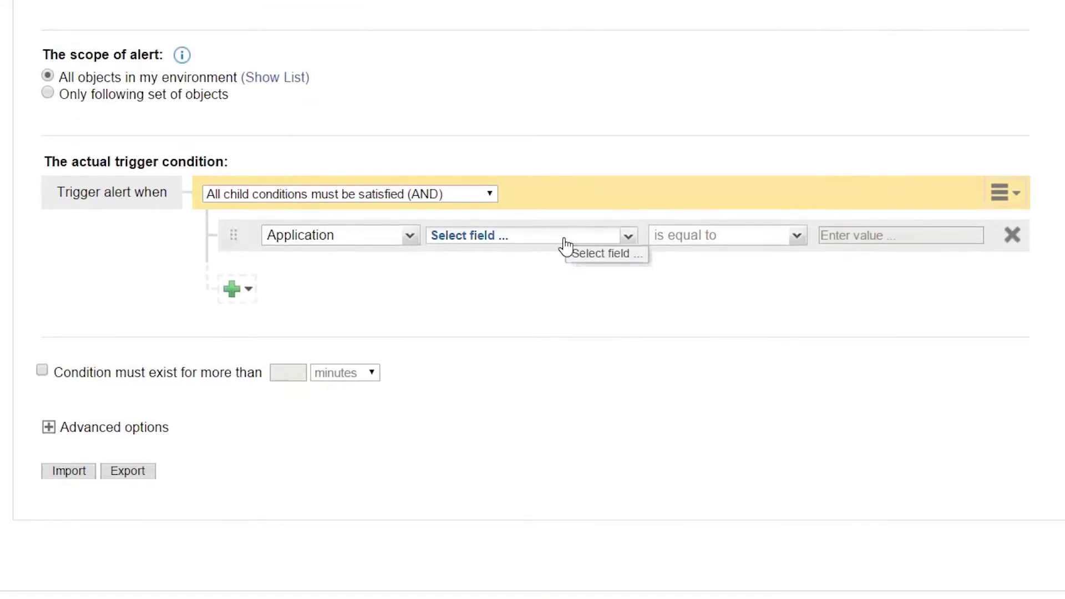
# - Set the first condition's field to Application Name
pyautogui.click(569, 263)
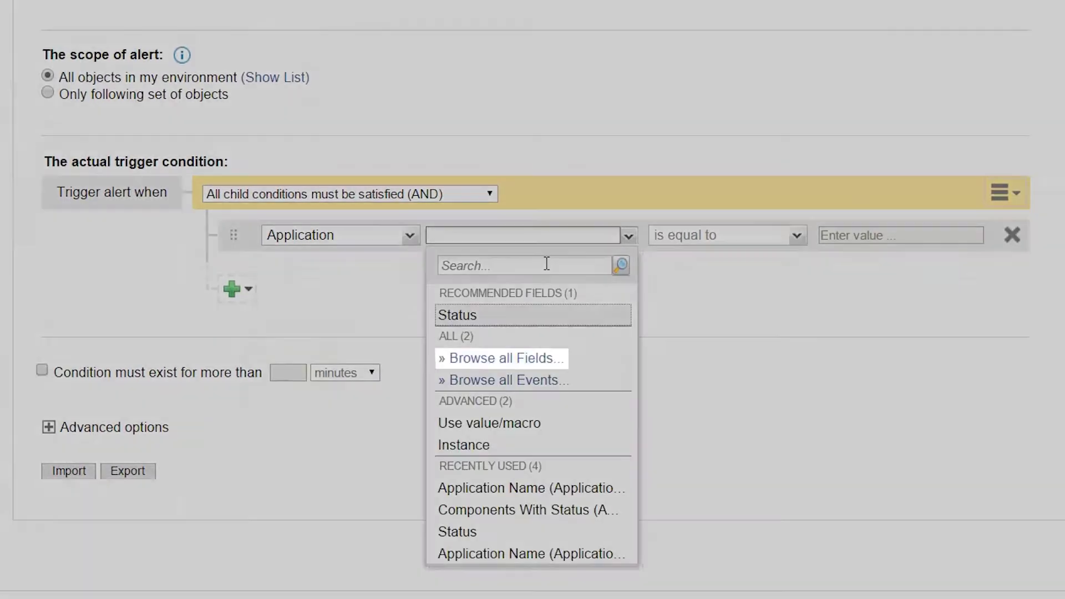
pyautogui.click(544, 266)
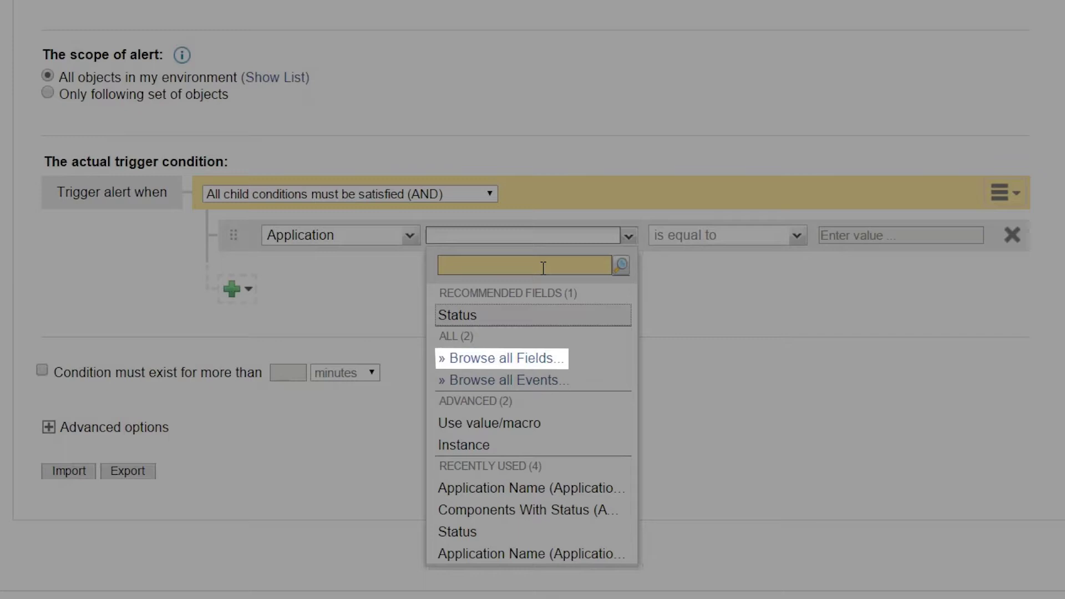
pyautogui.write('Application Name')
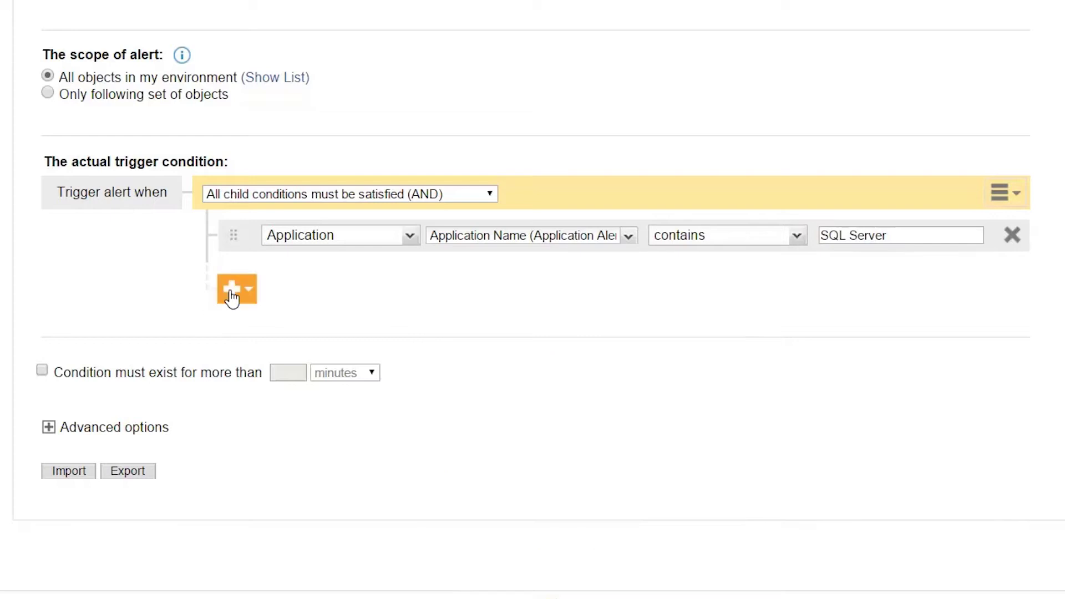
# - Add a single value comparison requiring Node Department to equal R & D
pyautogui.click(233, 289)
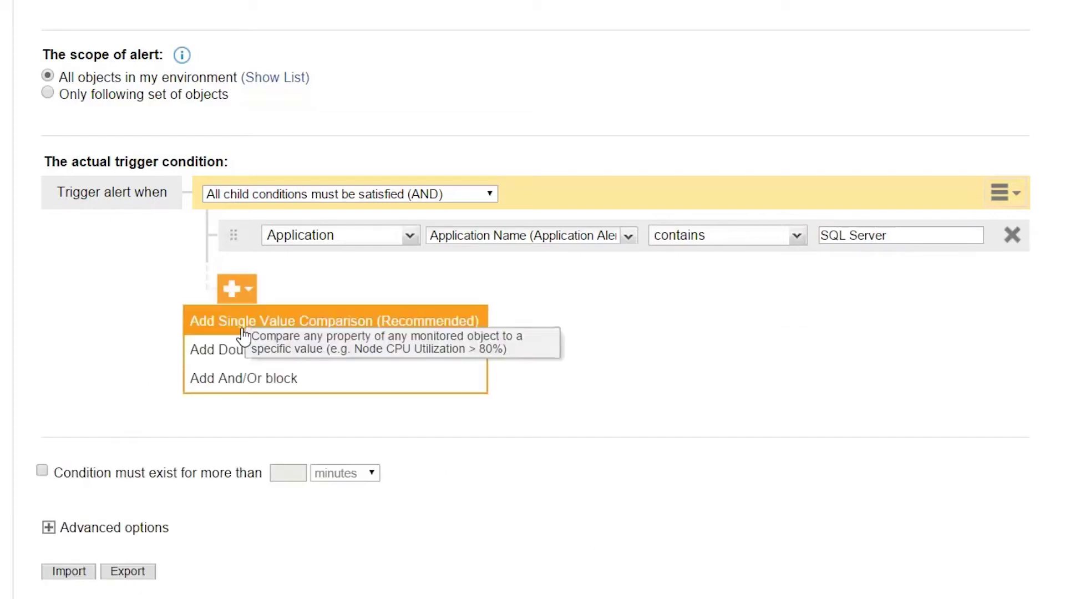
pyautogui.click(243, 333)
pyautogui.click(319, 280)
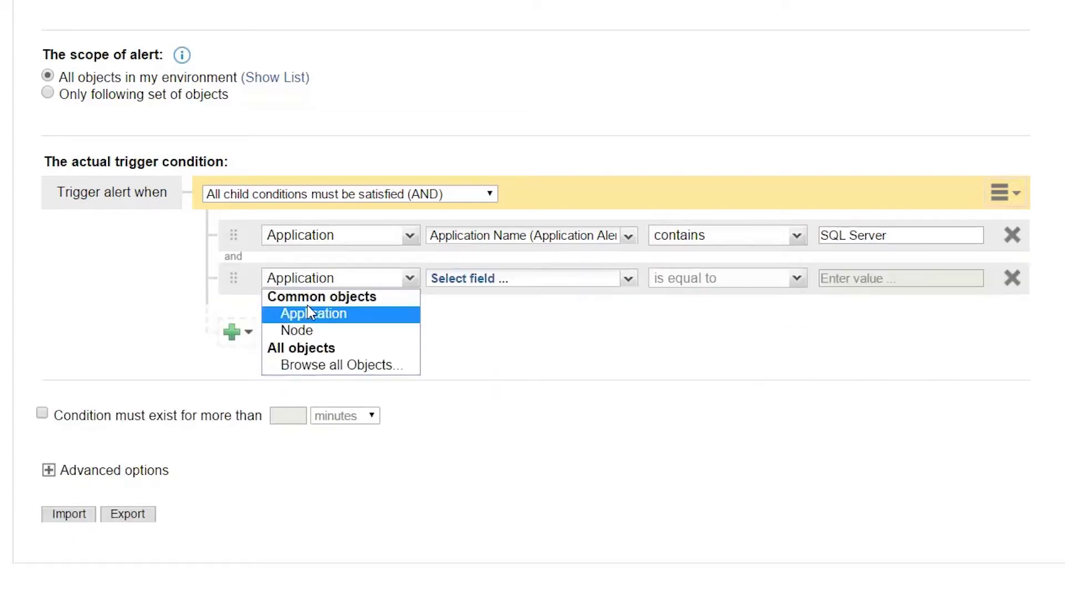
pyautogui.click(297, 331)
pyautogui.scroll(2, 297, 362)
pyautogui.click(494, 366)
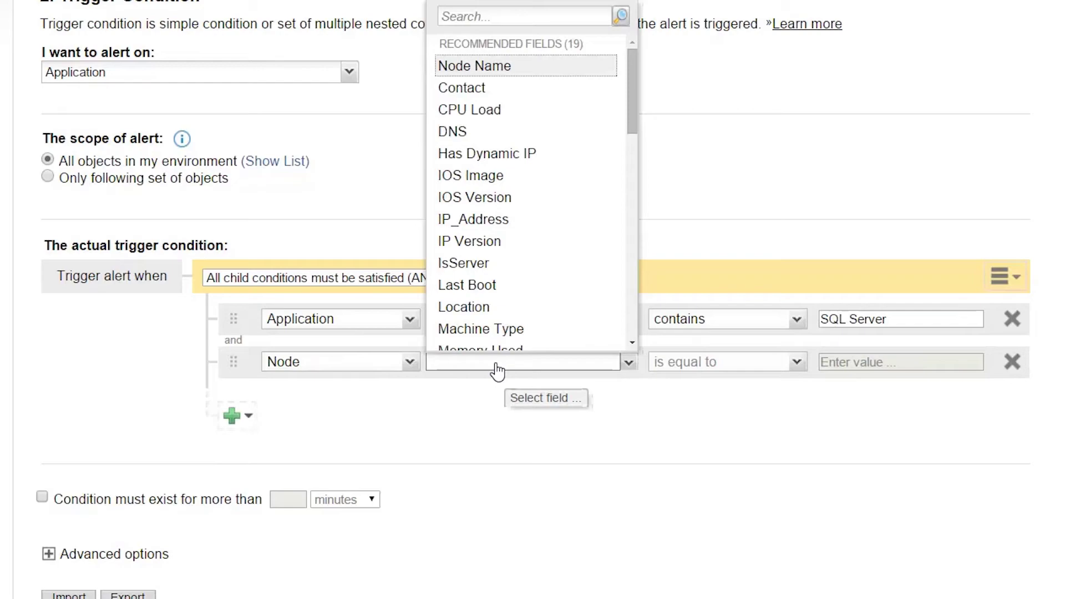
pyautogui.write('Department')
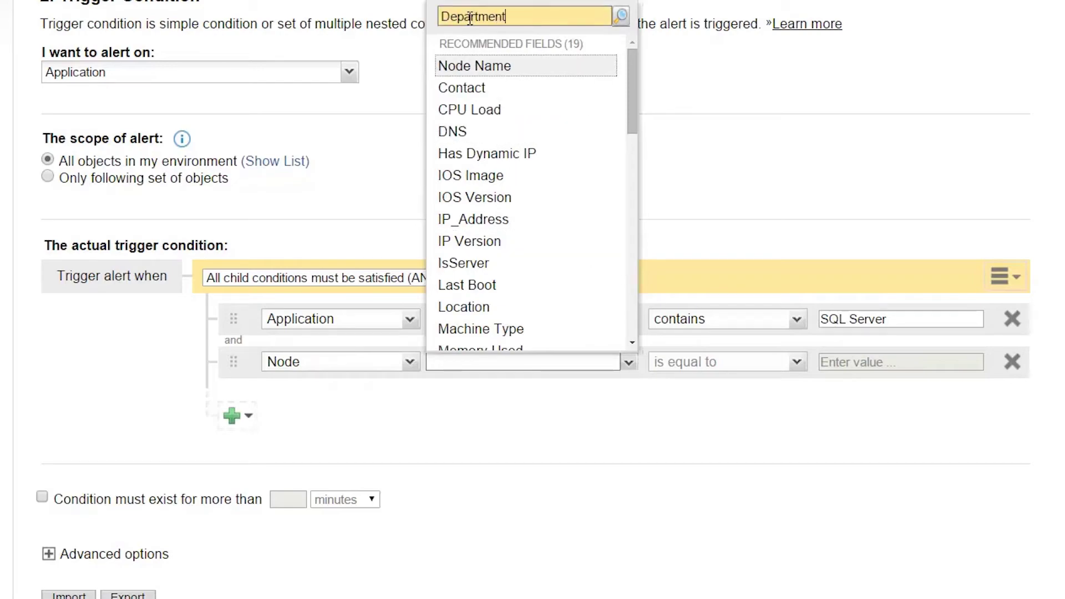
pyautogui.press('Return')
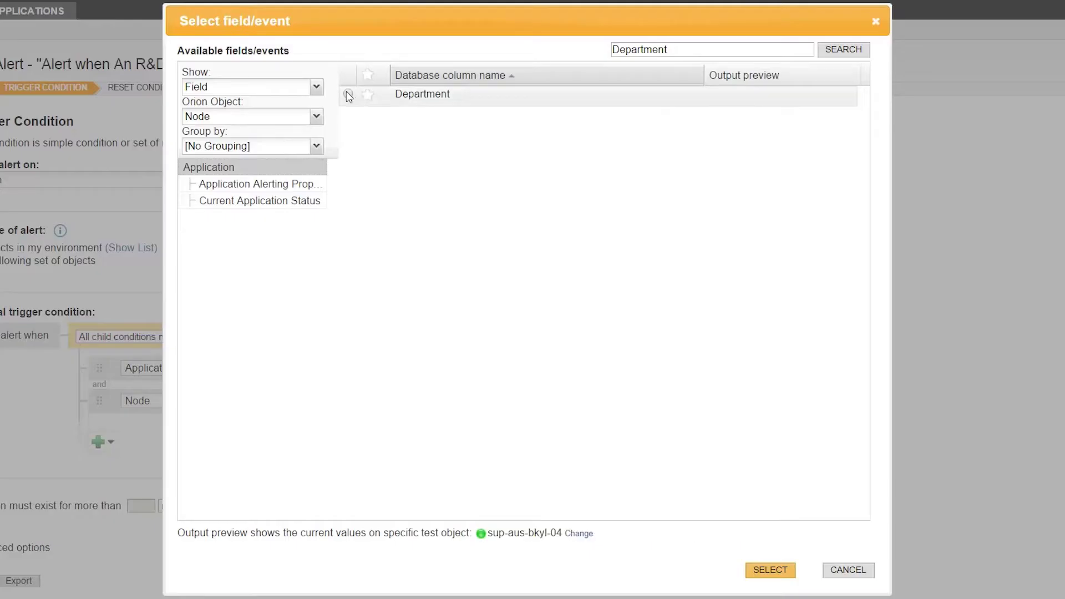
pyautogui.click(348, 95)
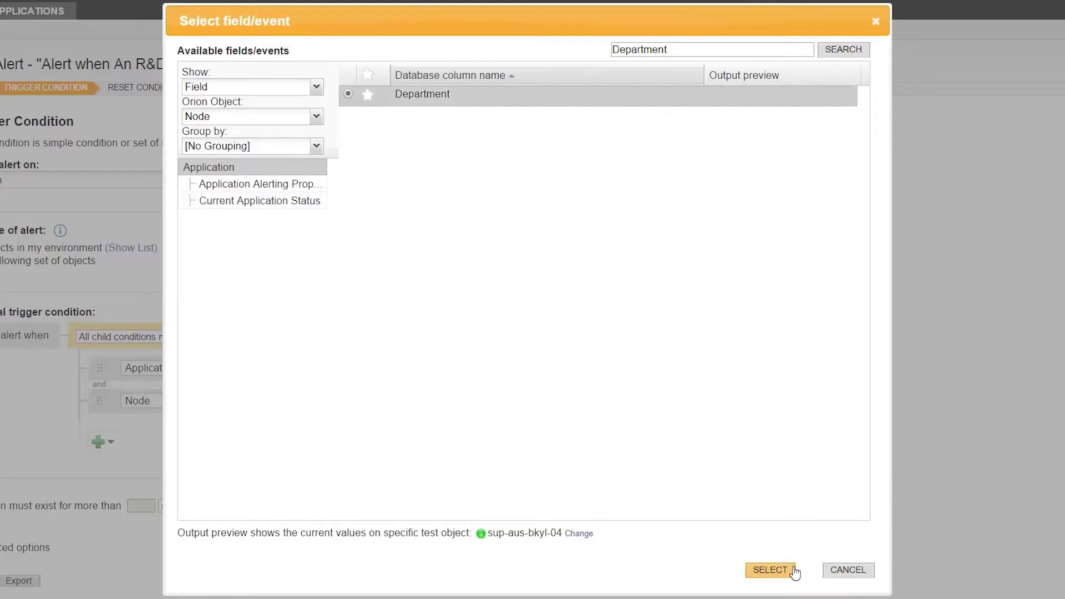
pyautogui.click(788, 569)
pyautogui.click(878, 361)
pyautogui.click(860, 394)
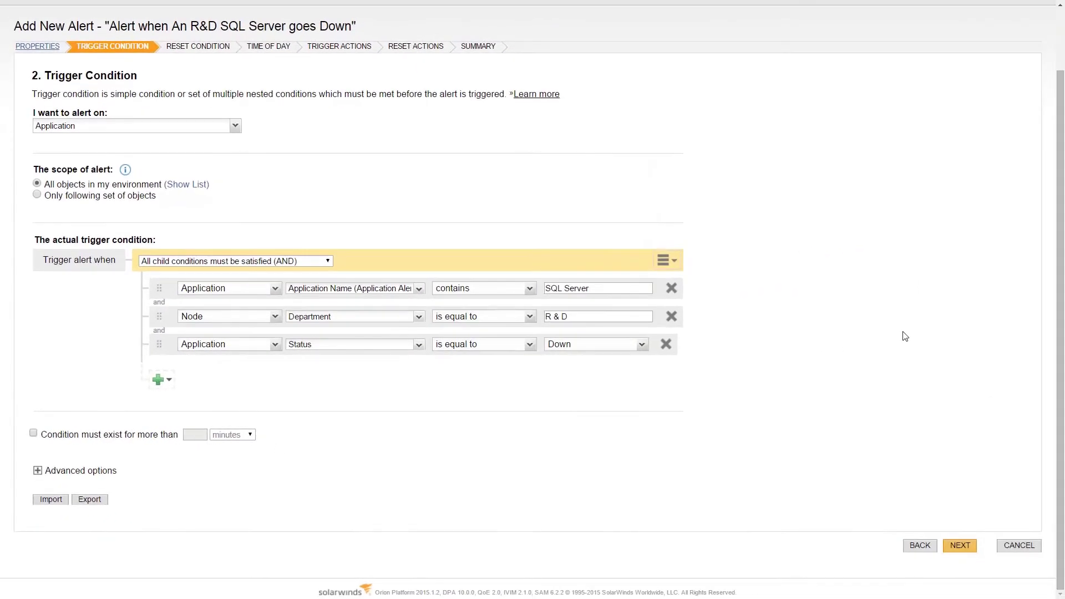
# - Keep the default reset condition and always-enabled schedule, advancing to Trigger Actions
pyautogui.click(968, 551)
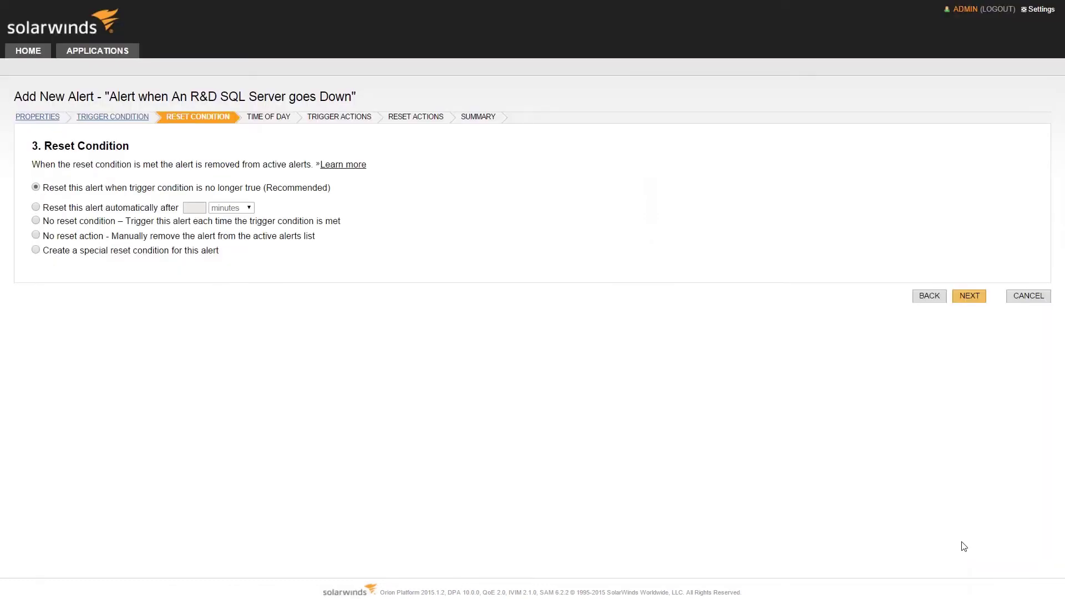
pyautogui.click(975, 300)
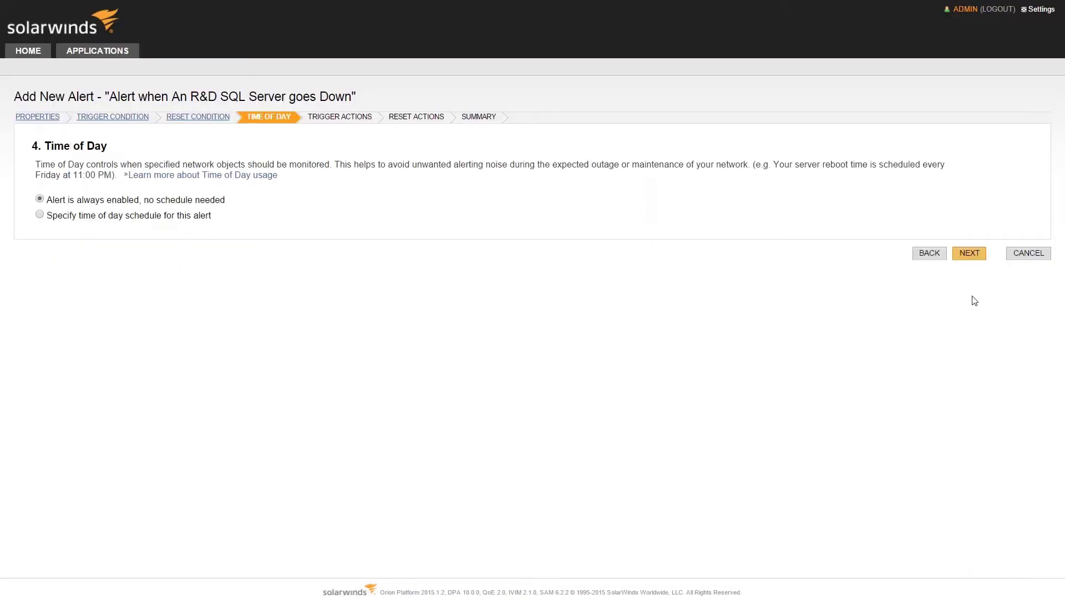
pyautogui.click(971, 254)
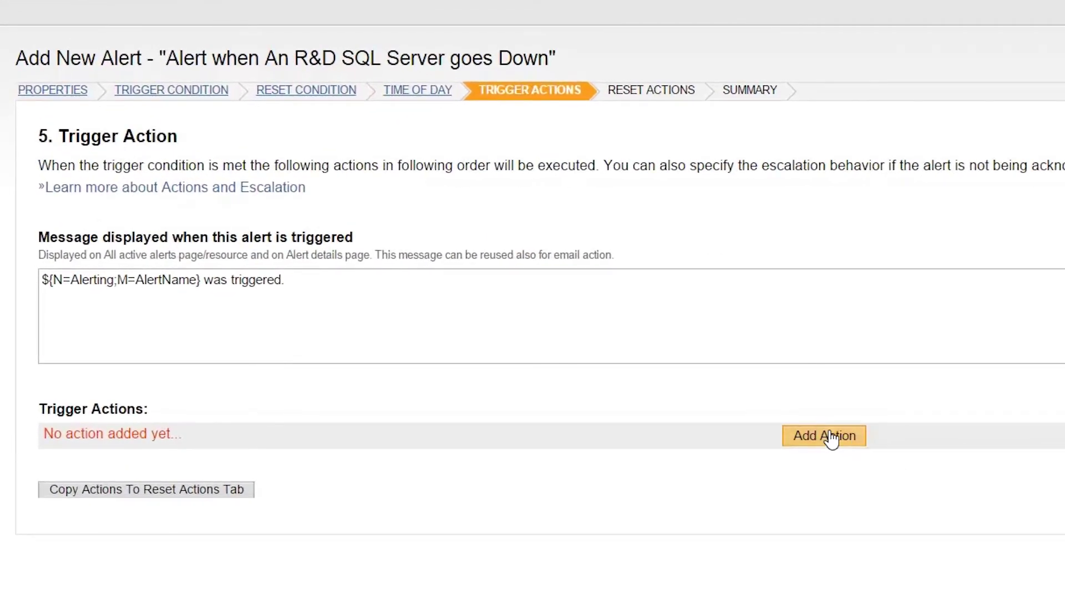
# - Add a Send an Email/Page action and expand its subject and message settings
pyautogui.click(830, 437)
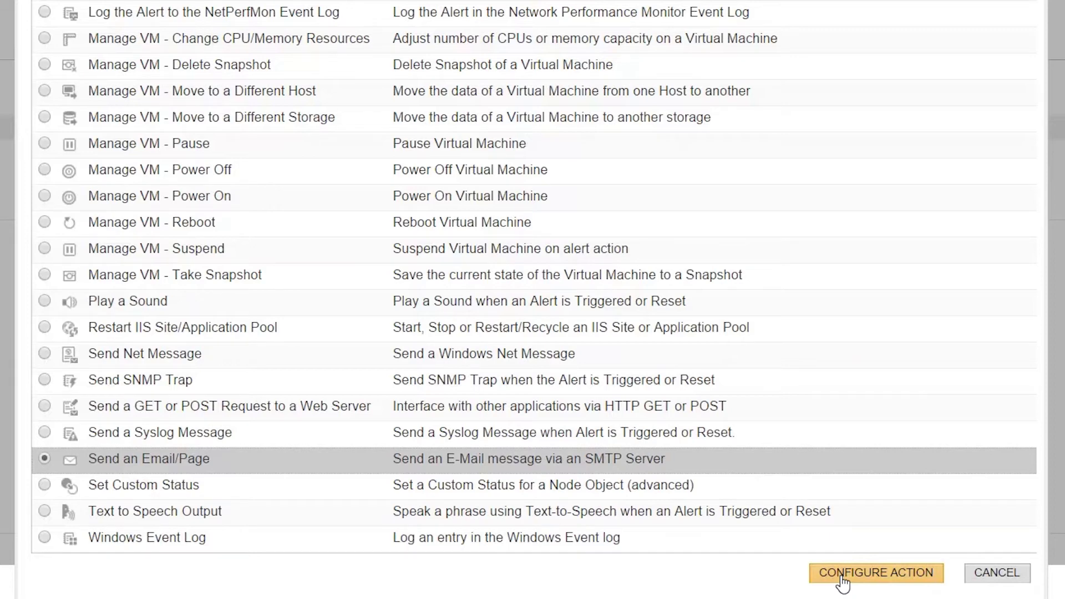
pyautogui.click(843, 577)
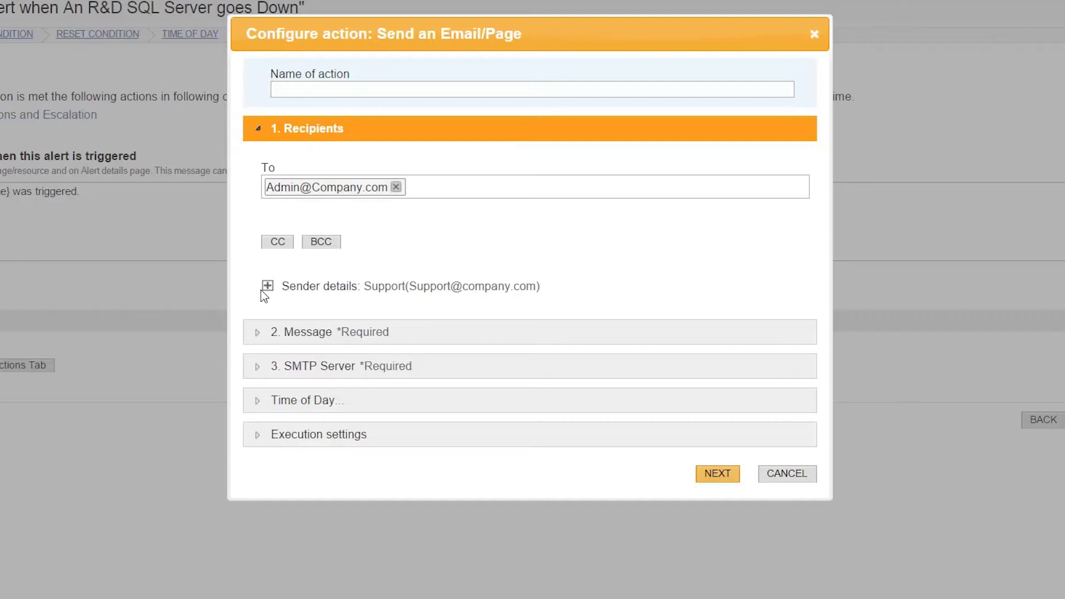
pyautogui.click(257, 336)
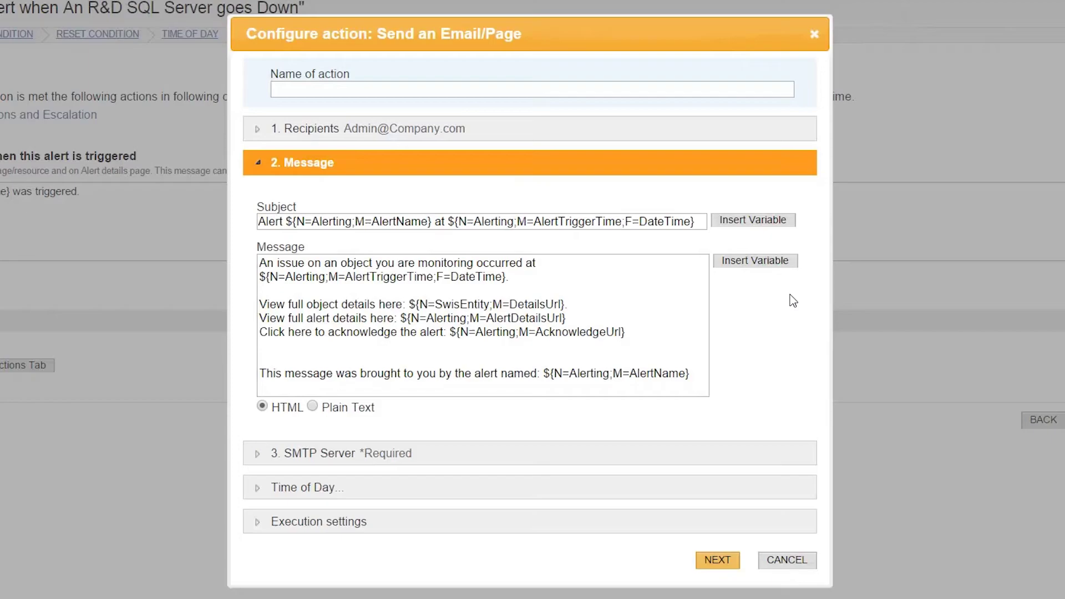
# - Insert the Application variable Last Poll Time into the email message, starring it as a favourite
pyautogui.click(777, 263)
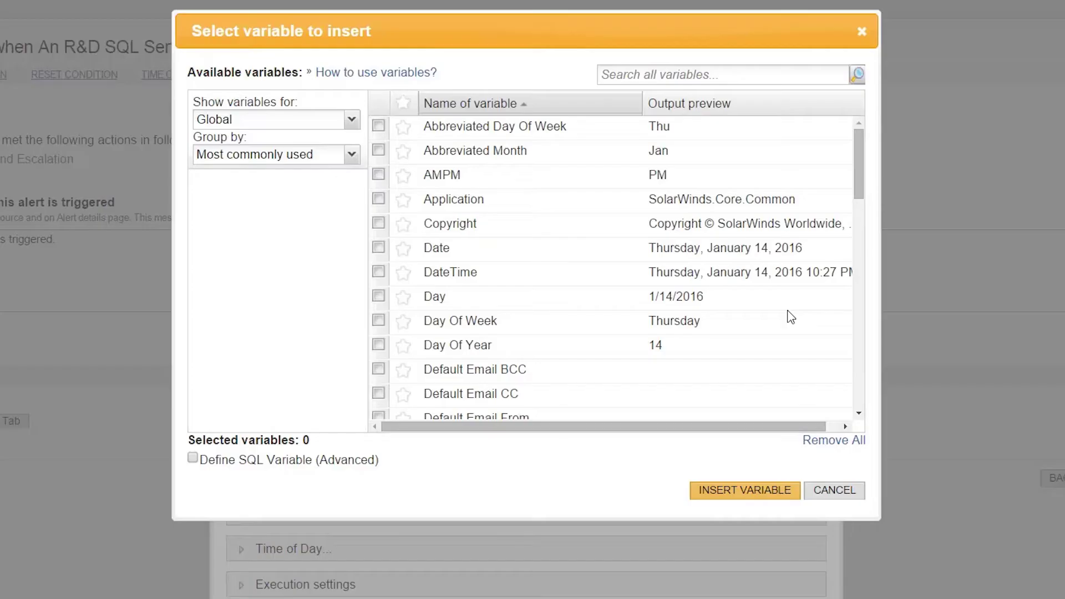
pyautogui.click(274, 121)
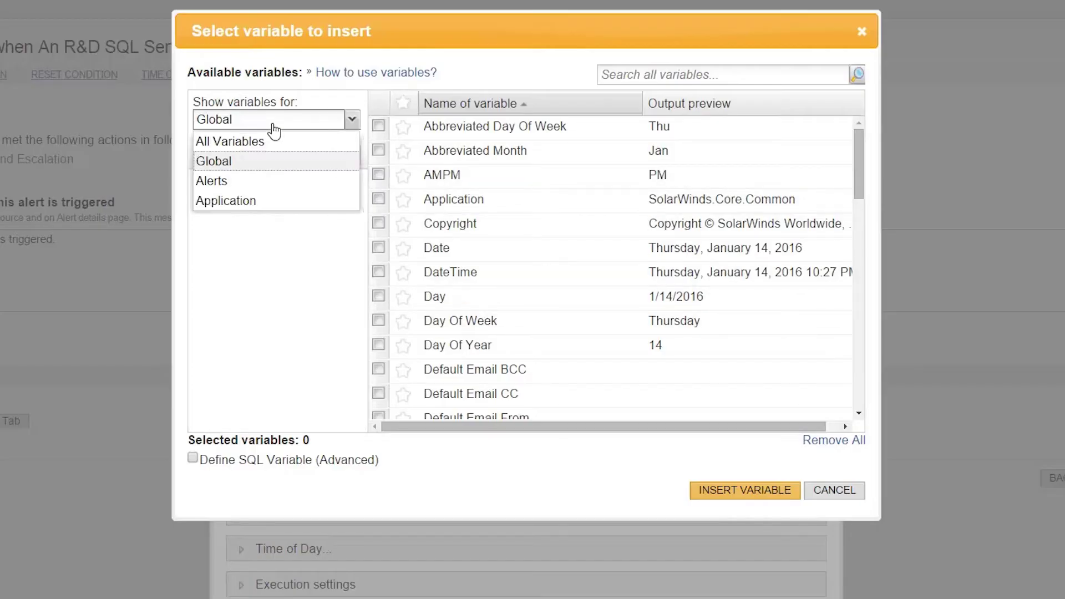
pyautogui.click(275, 201)
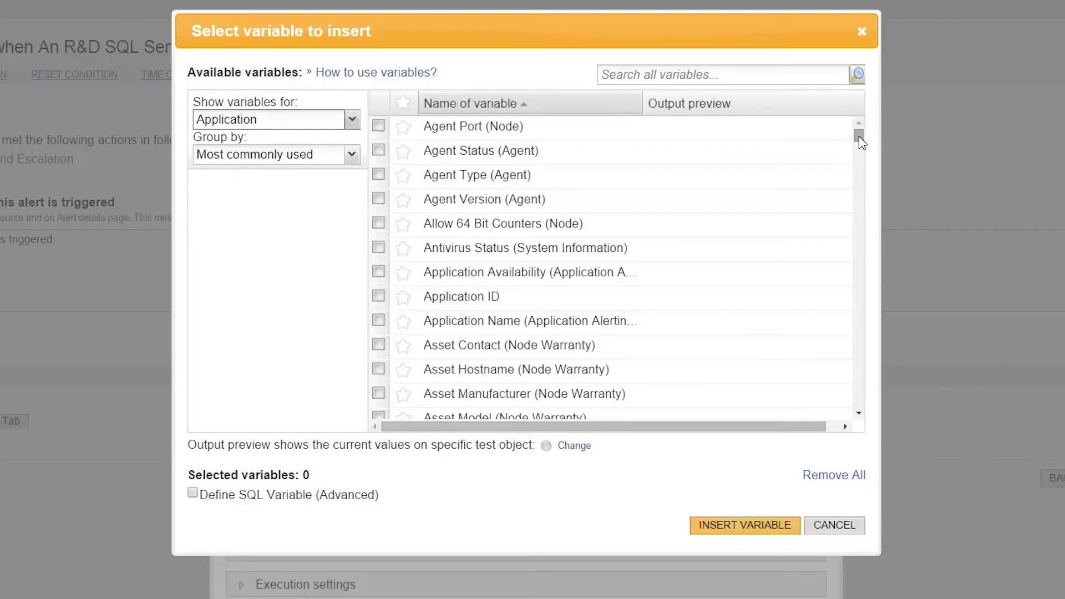
pyautogui.moveTo(858, 137); pyautogui.dragTo(849, 273)
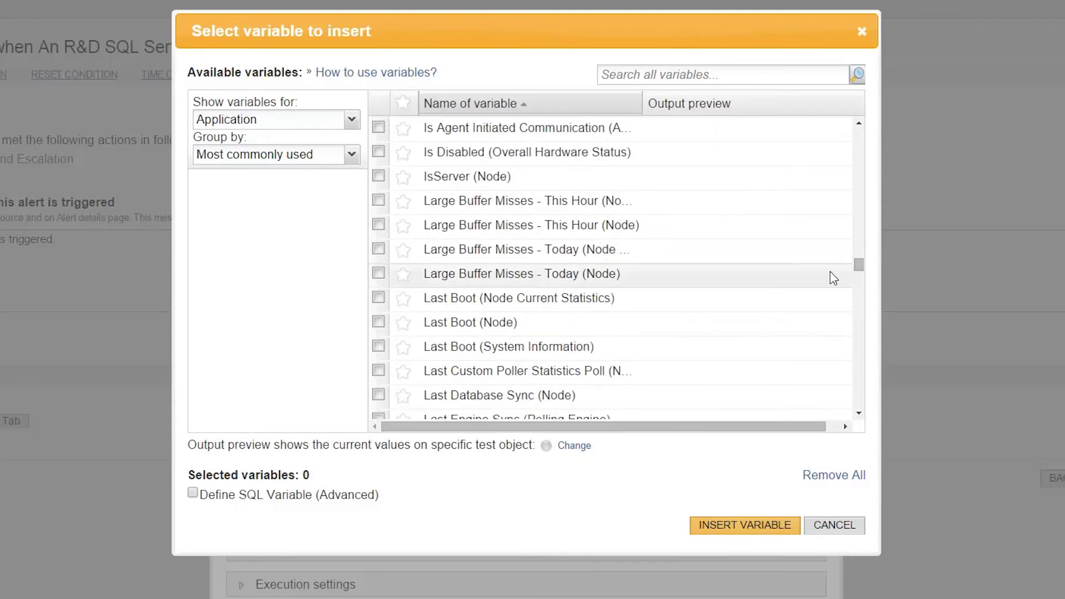
pyautogui.scroll(-3, 382, 322)
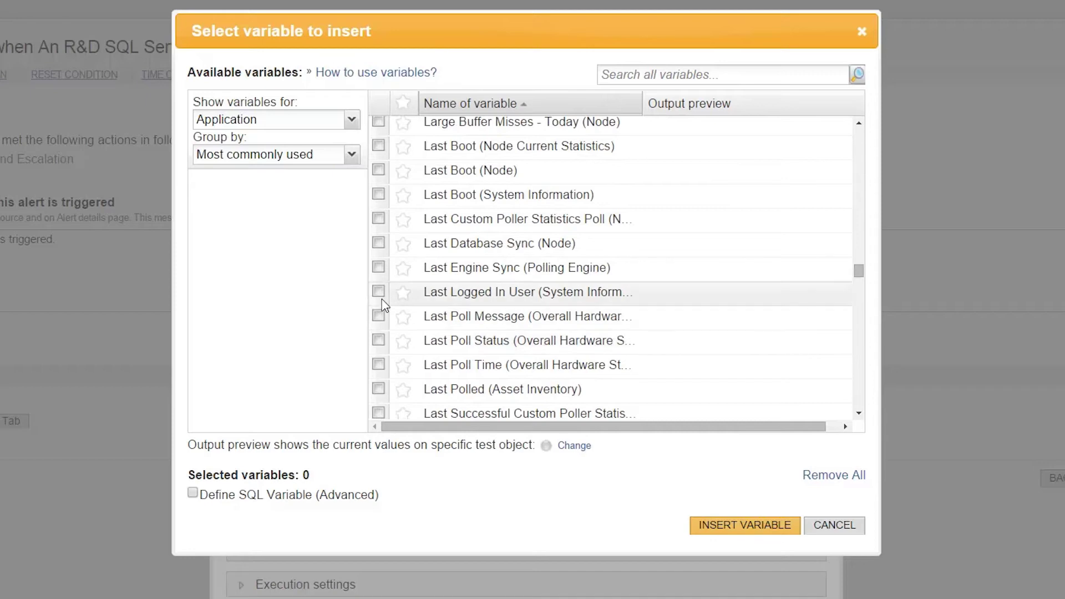
pyautogui.click(378, 365)
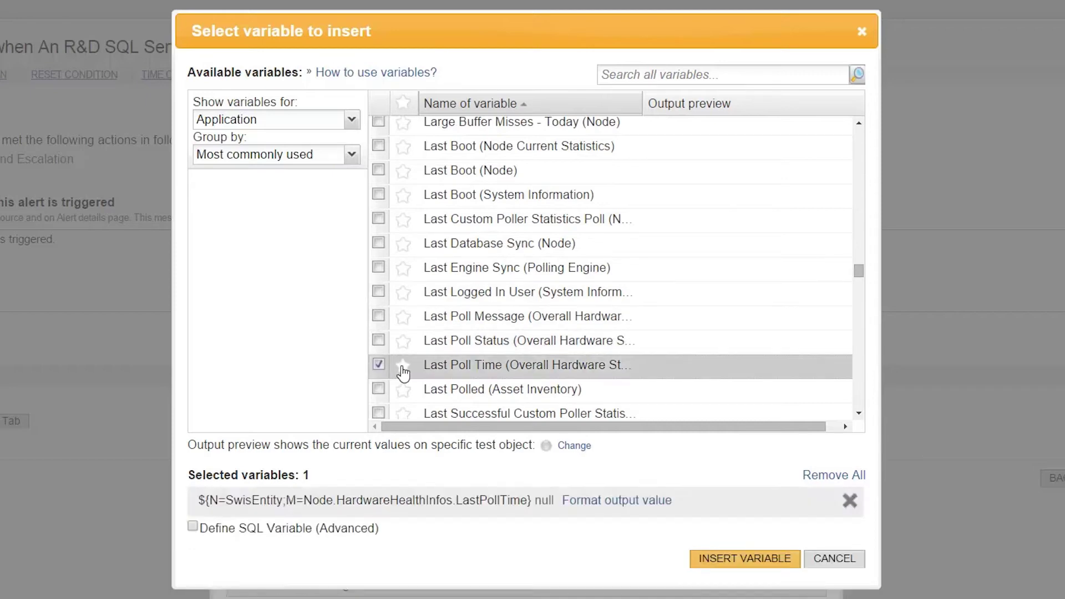
pyautogui.click(404, 366)
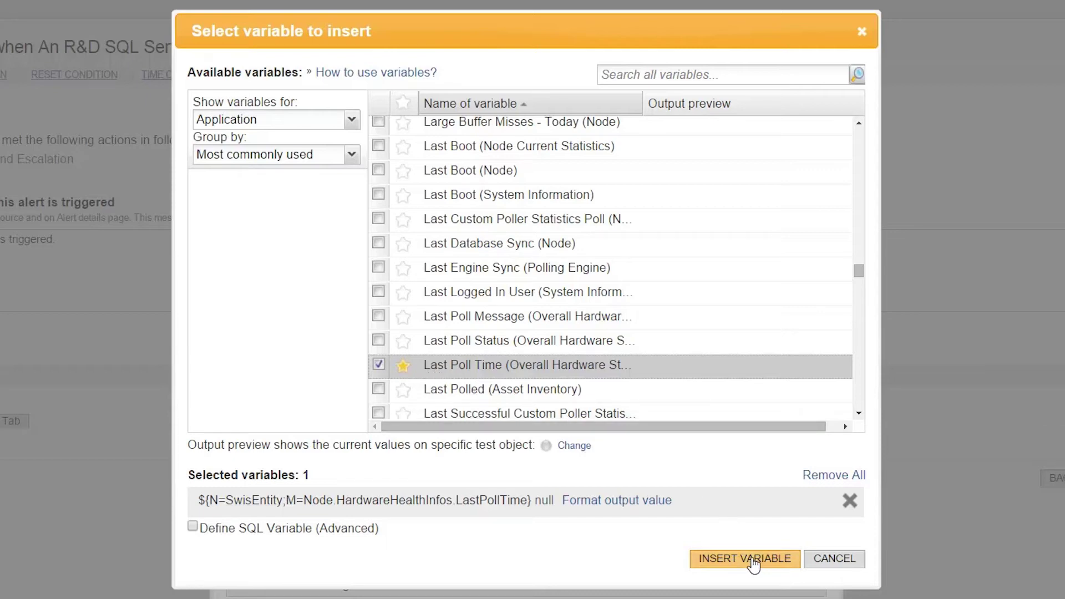
pyautogui.click(753, 560)
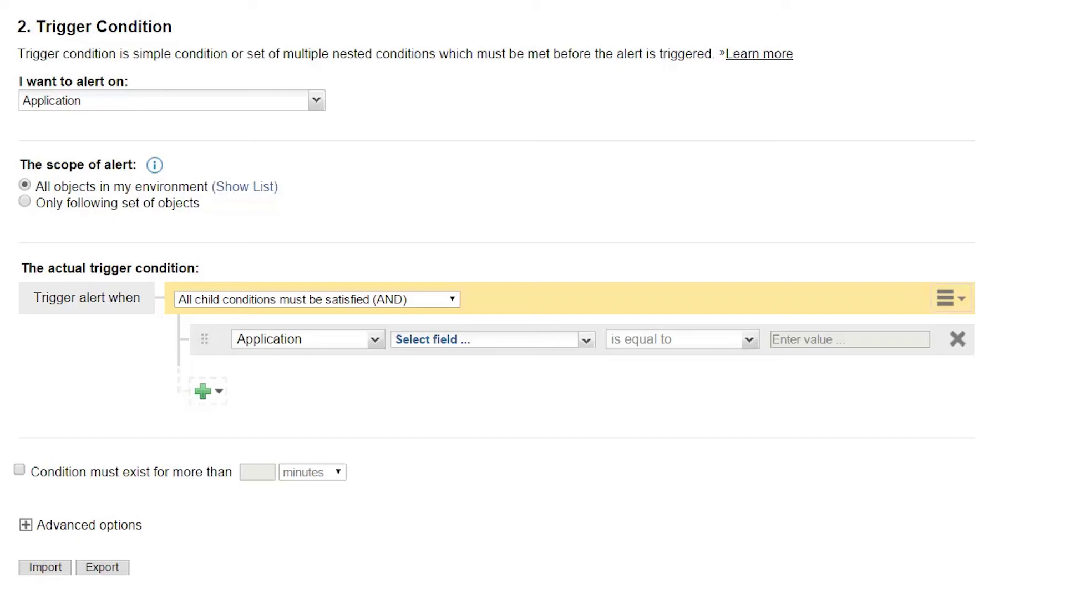
# - Switch the alert to Component objects with condition Component Name is not equal to 'test script'
pyautogui.click(151, 106)
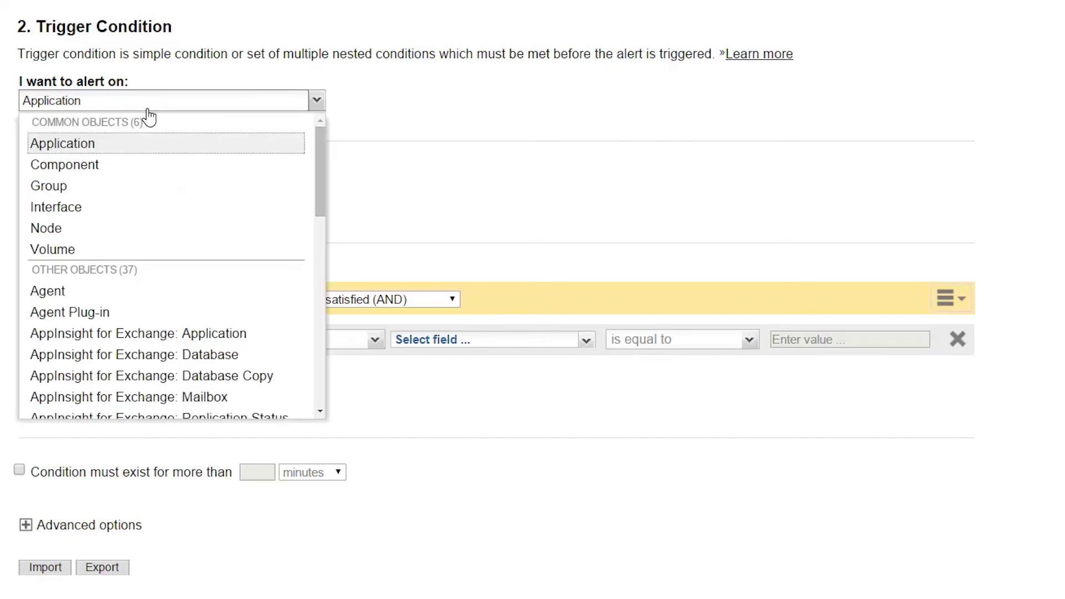
pyautogui.click(125, 167)
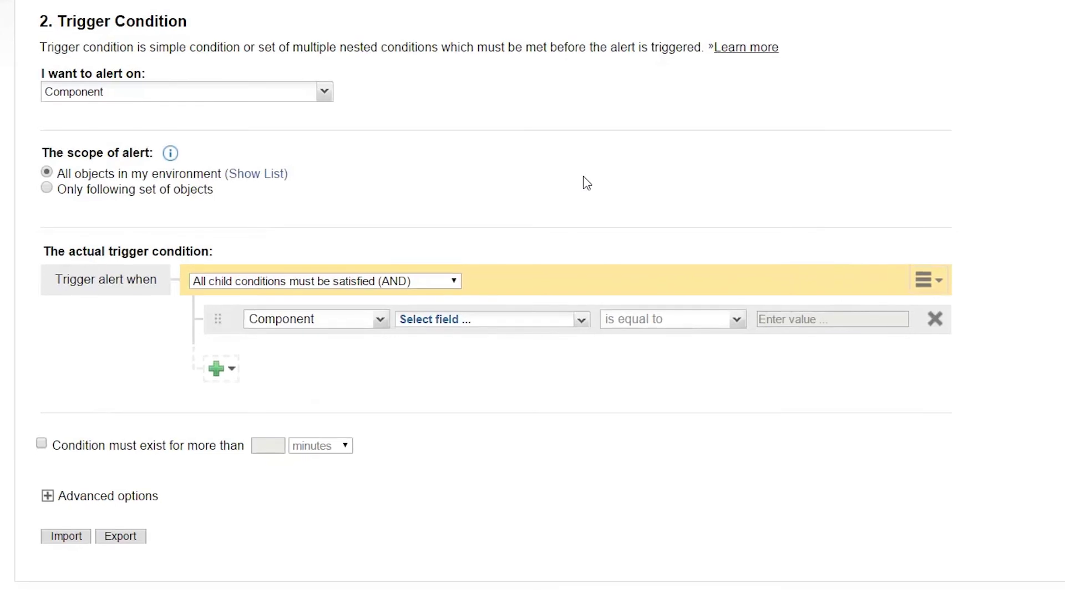
pyautogui.click(583, 321)
pyautogui.click(571, 502)
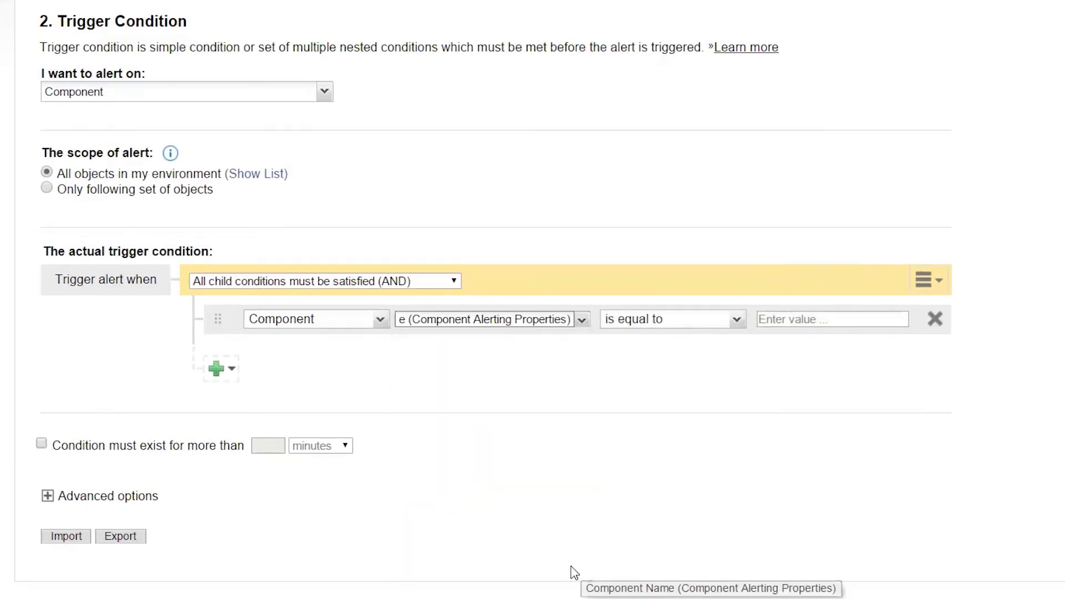
pyautogui.click(695, 332)
pyautogui.click(668, 352)
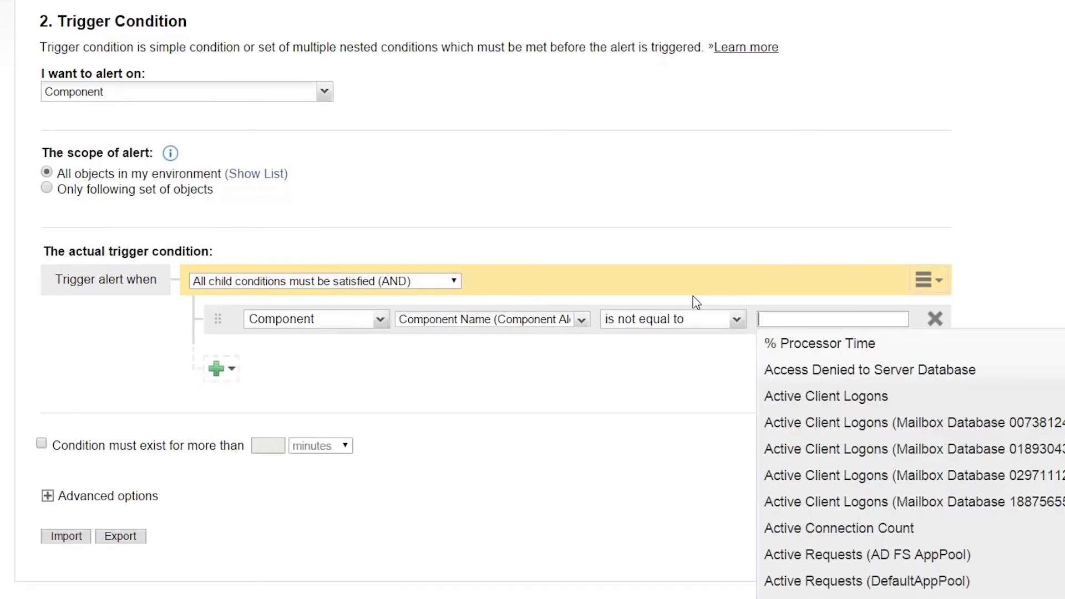
pyautogui.write('test script')
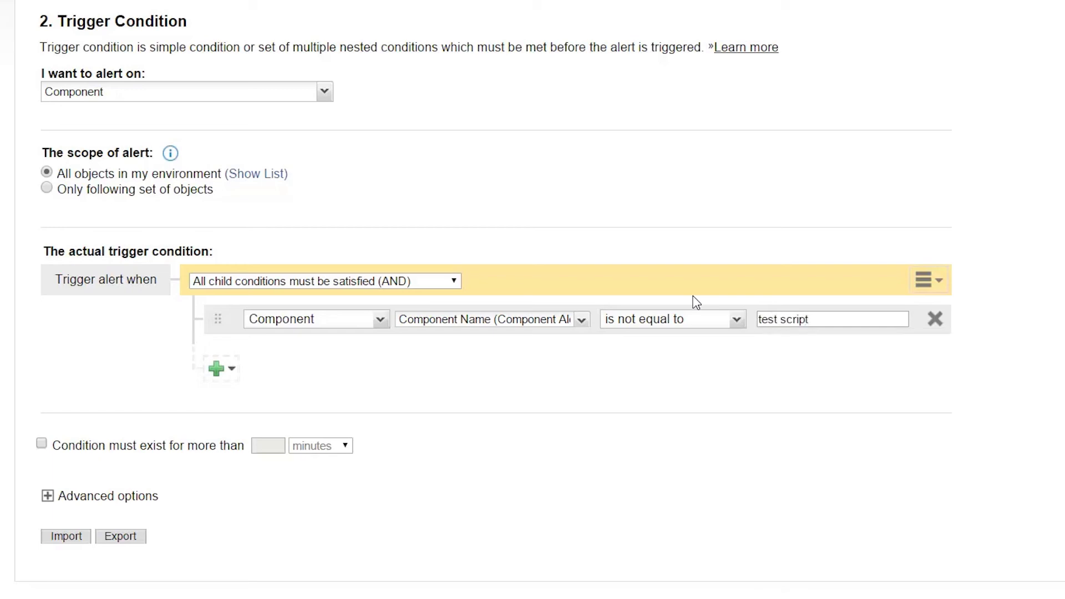